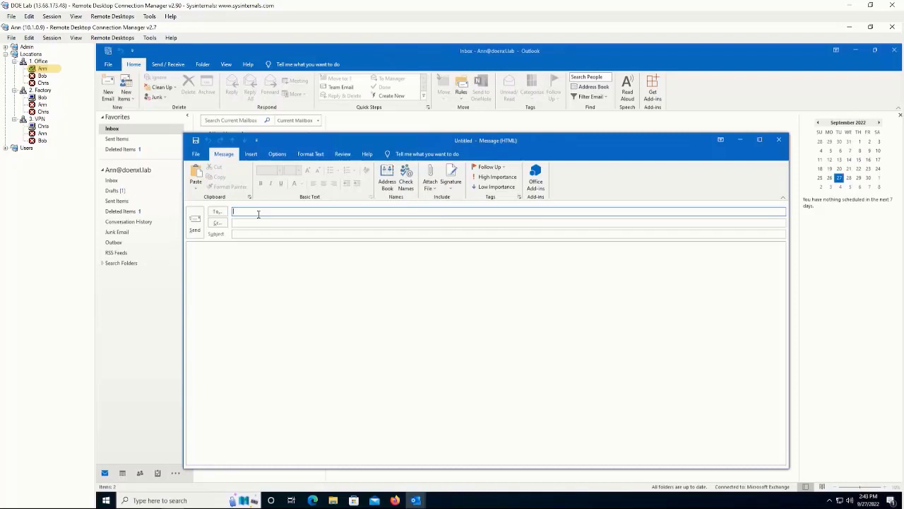
Step: Address the new email to the Factory and VPN users, with "Jupiter Attachment" as both subject and body text
type("bo")
key("Return")
type("chr")
key("Tab")
key("Tab")
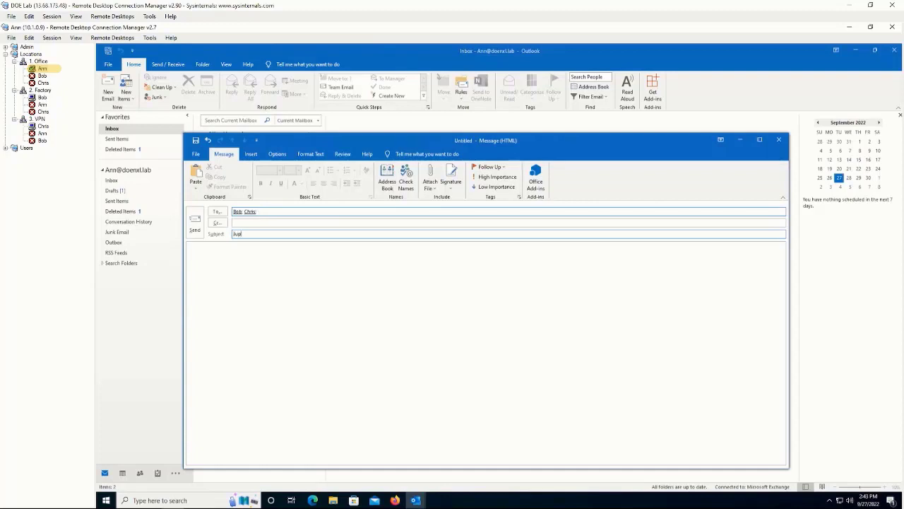
type("Jupiter Attachment")
key("Tab")
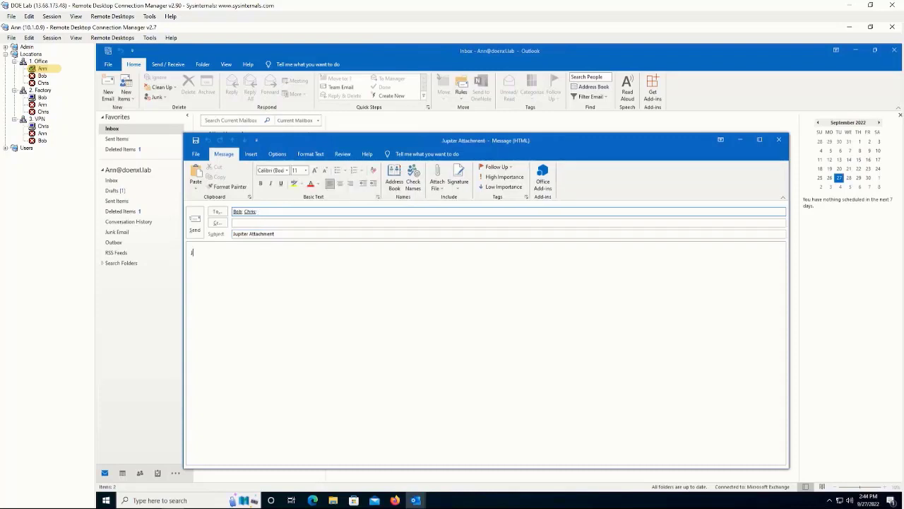
type("Jupiter Attachment")
Step: Attach Jup.docx from S:\Projects and send the email classified under the Jupiter project
left_click(439, 185)
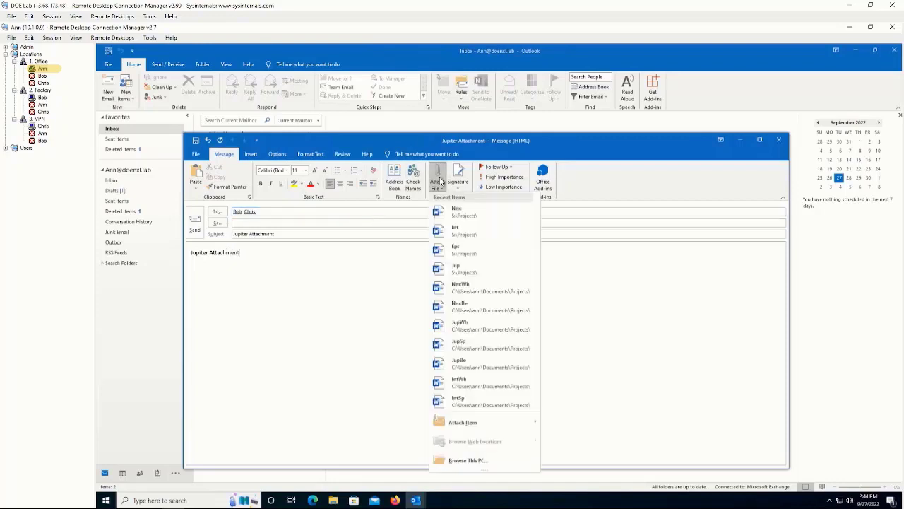
left_click(452, 268)
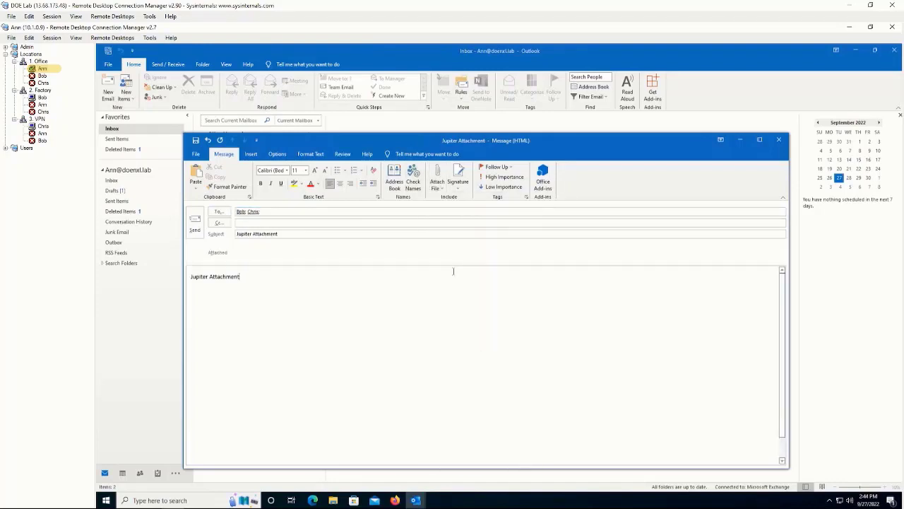
left_click(195, 223)
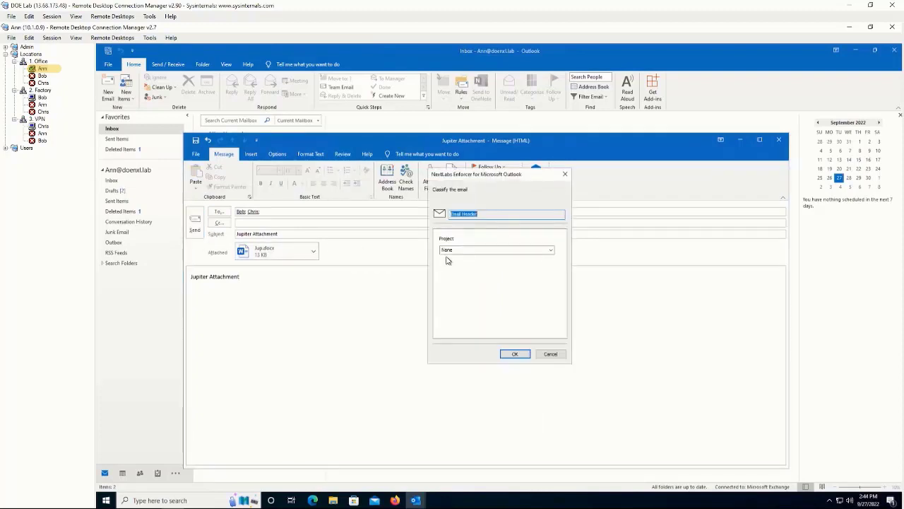
left_click(550, 250)
left_click(478, 279)
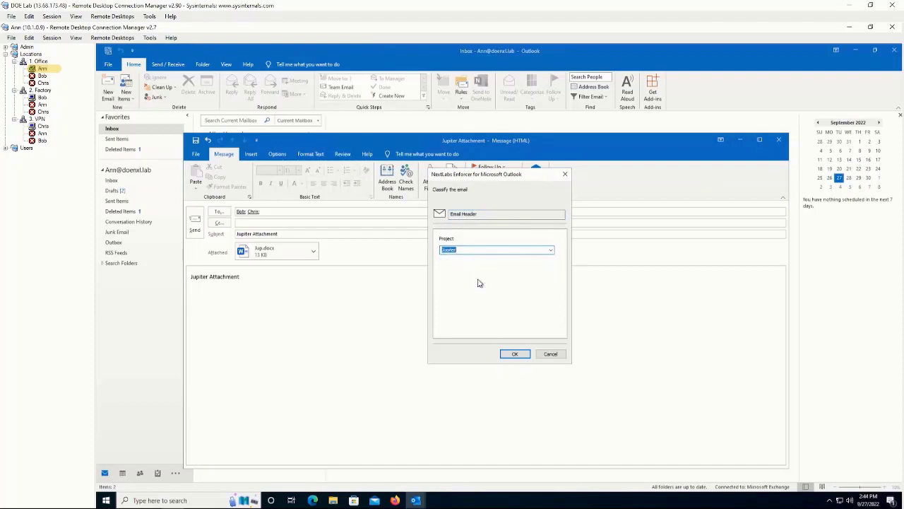
left_click(515, 354)
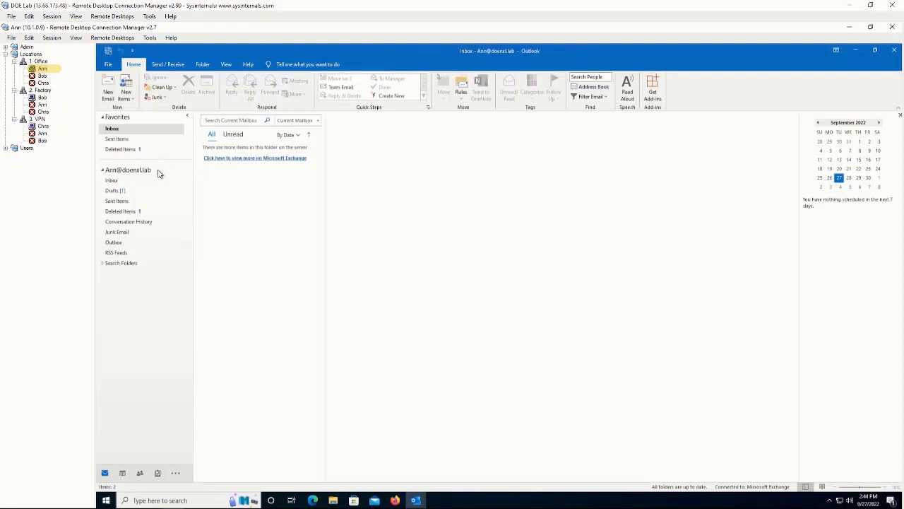
Step: Check the Factory and VPN users' inboxes for the Jupiter email, and return to the Office session
left_click(43, 97)
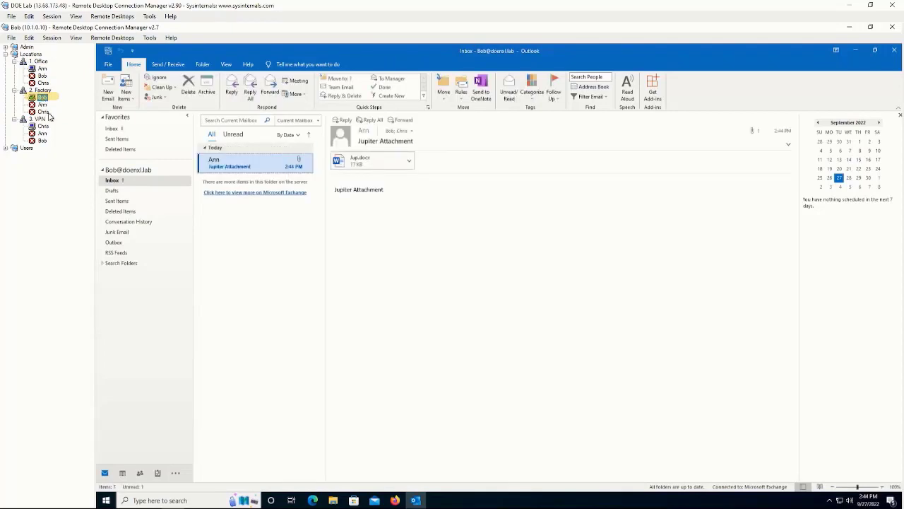
left_click(46, 127)
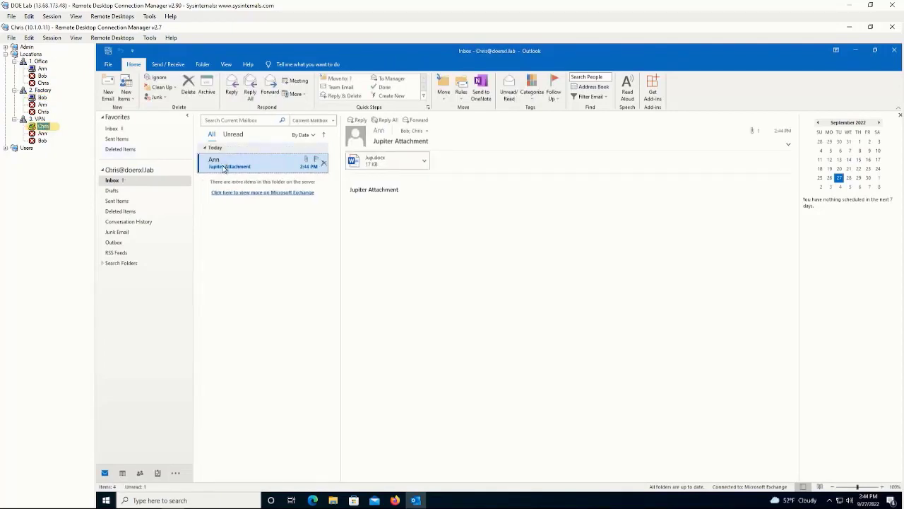
left_click(44, 69)
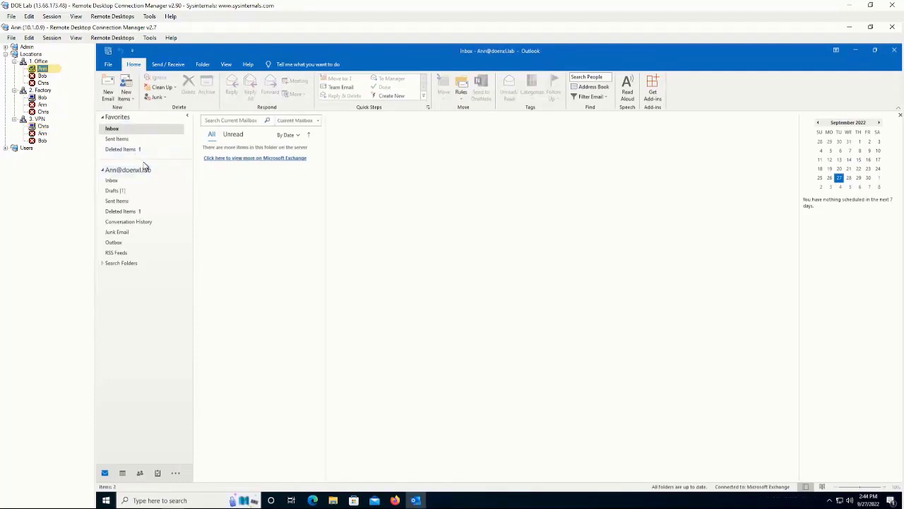
Step: Compose a new email to the Factory and VPN users with "NexGen Attachment" as both subject and body text
left_click(108, 91)
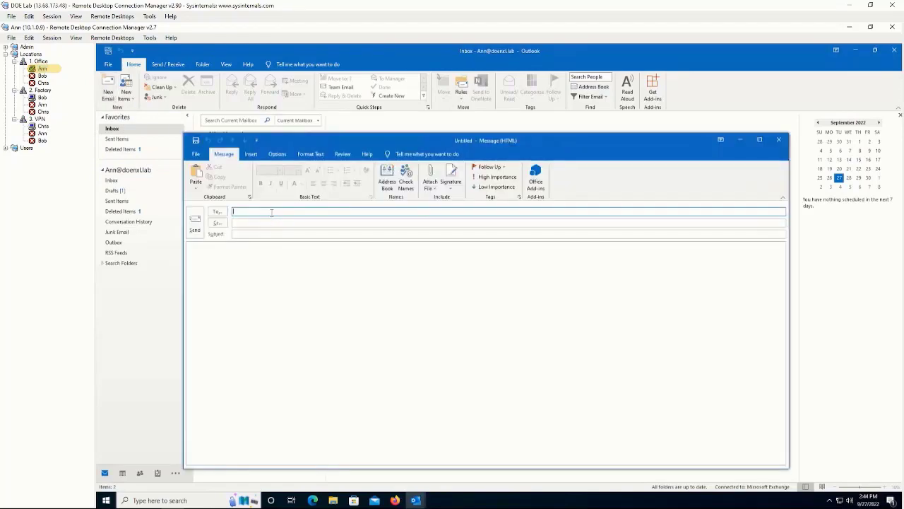
type("Bob; Chris;")
key("Tab")
key("Tab")
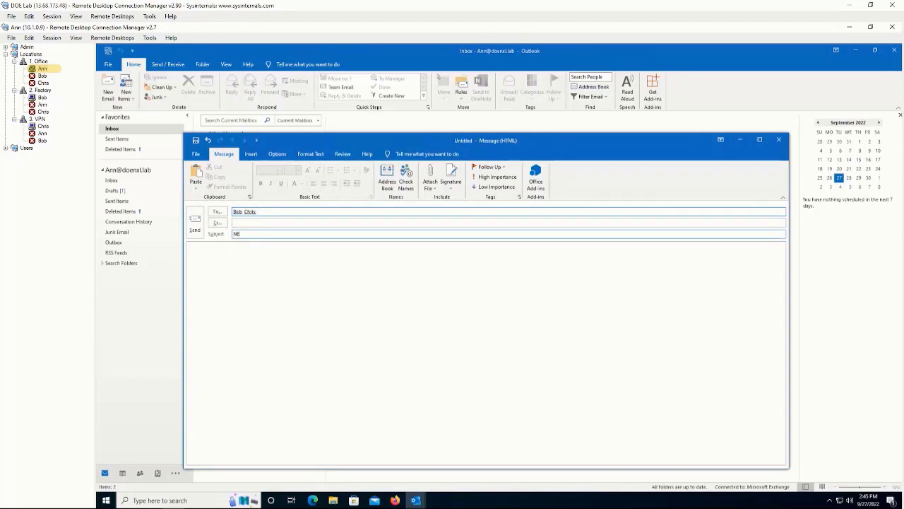
type("NexGen Af")
type("tachment")
key("Tab")
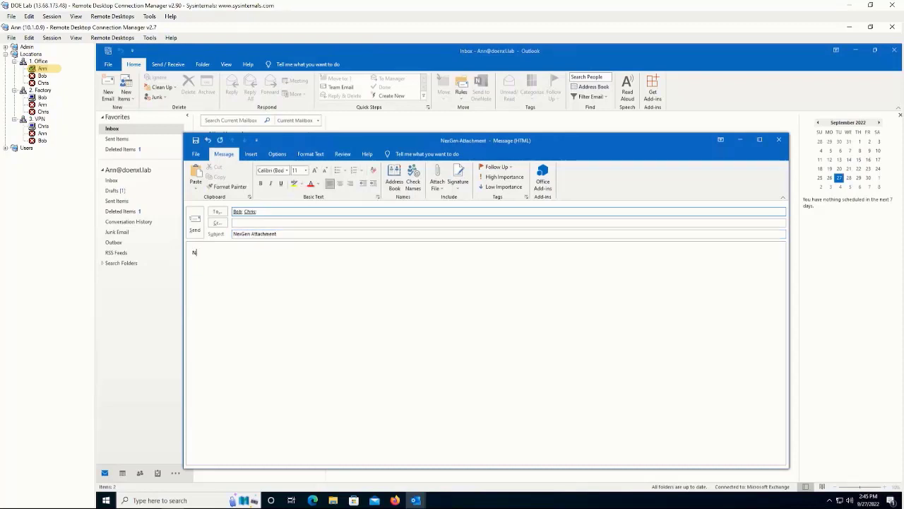
type("NexGen Attachment")
left_click(281, 234)
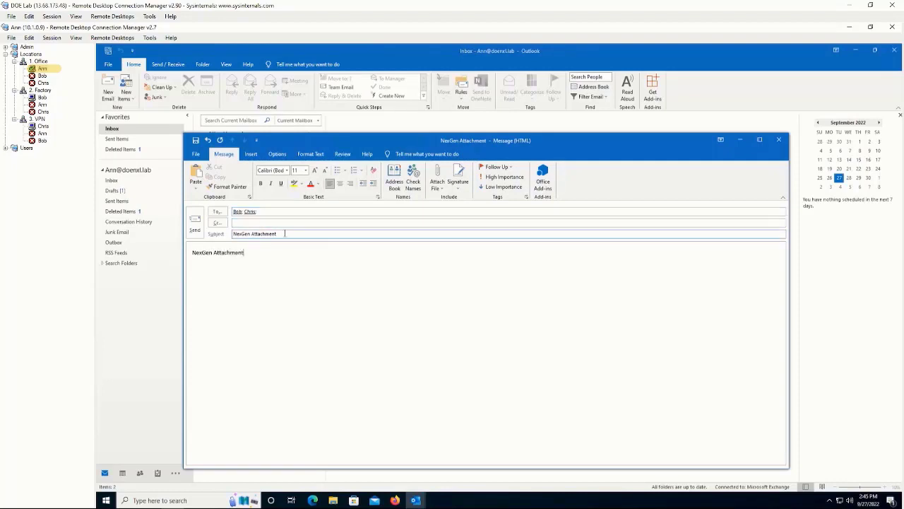
Step: Attach Nex.docx from S:\Projects and try to send the email classified under the NexGen project
left_click(443, 189)
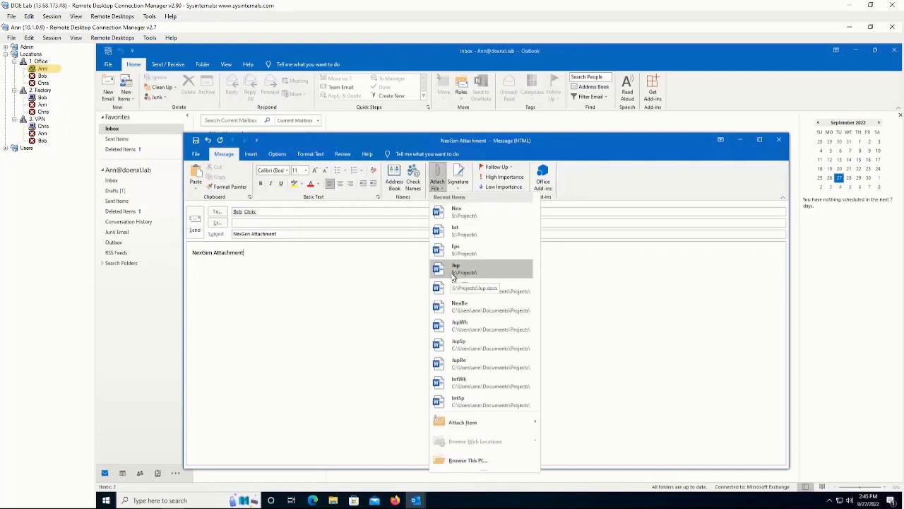
left_click(463, 213)
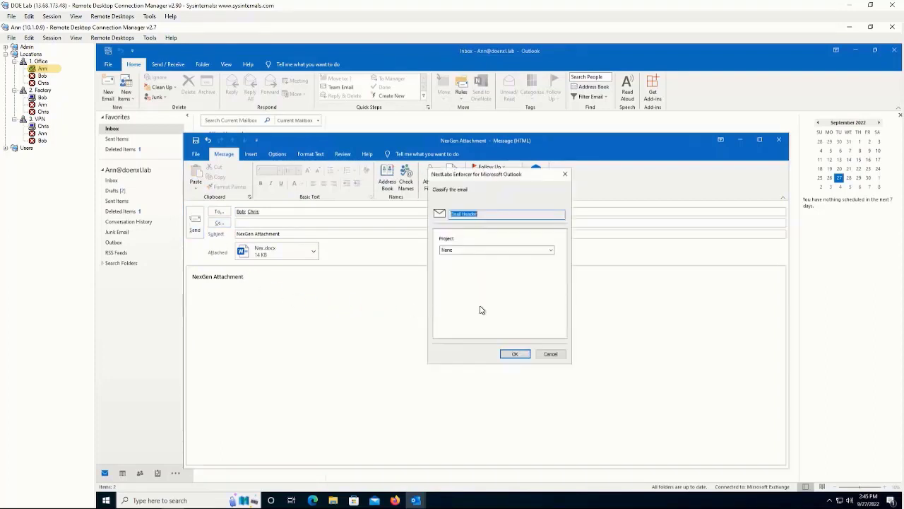
left_click(552, 250)
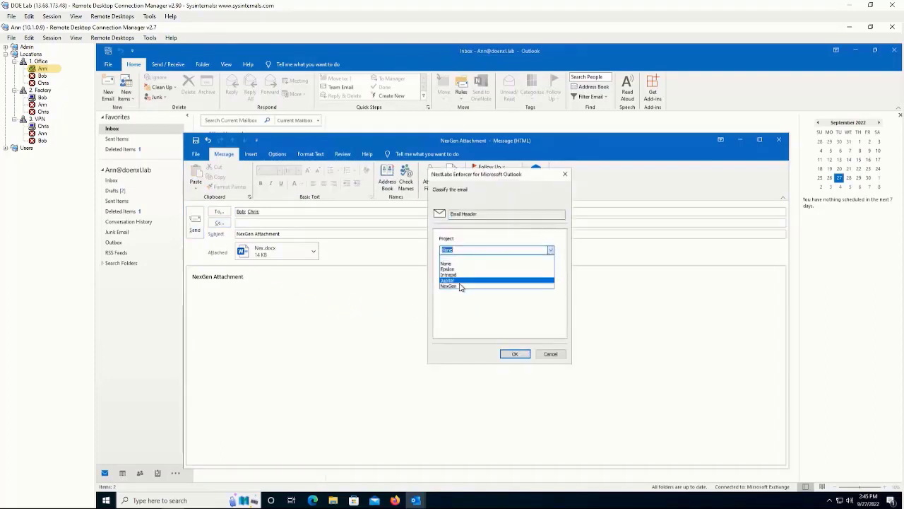
left_click(460, 286)
left_click(516, 355)
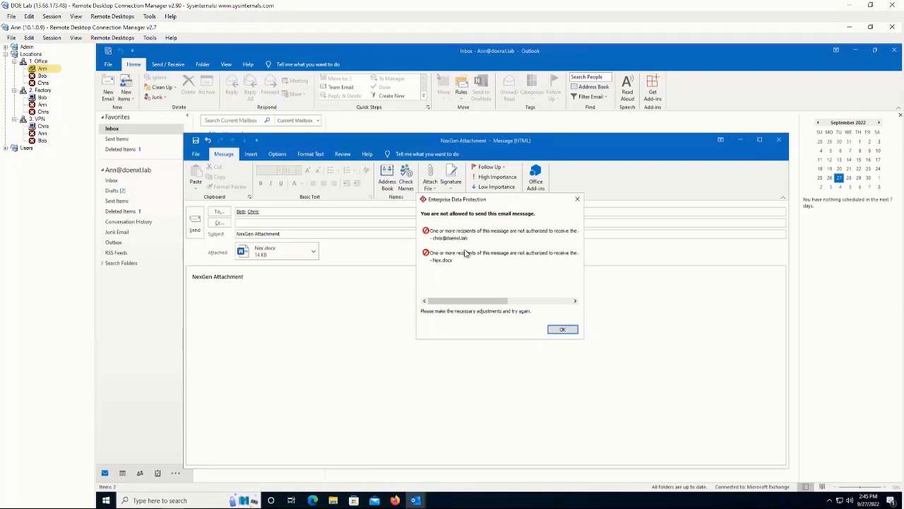
left_click(564, 330)
Step: Remove the VPN user from the recipients and send the email classified under the NexGen project
left_click(272, 211)
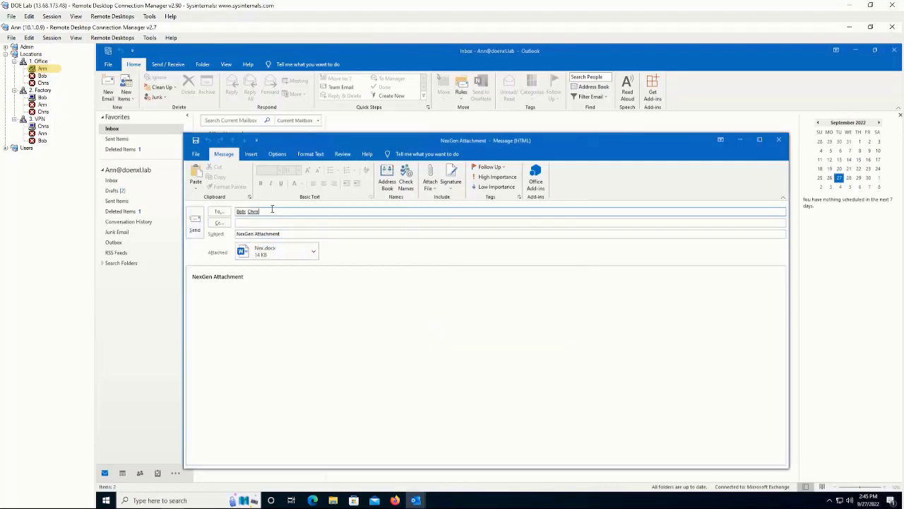
key("BackSpace")
key("BackSpace")
left_click(195, 225)
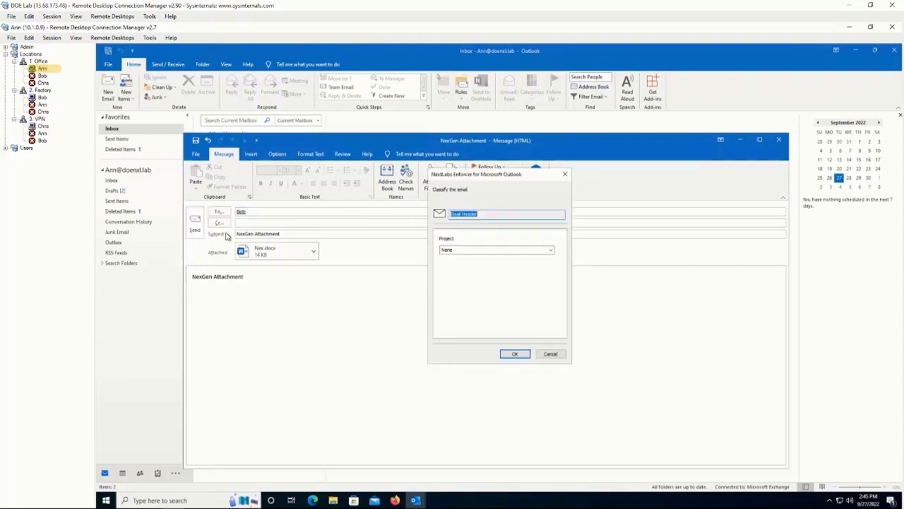
left_click(550, 250)
left_click(498, 285)
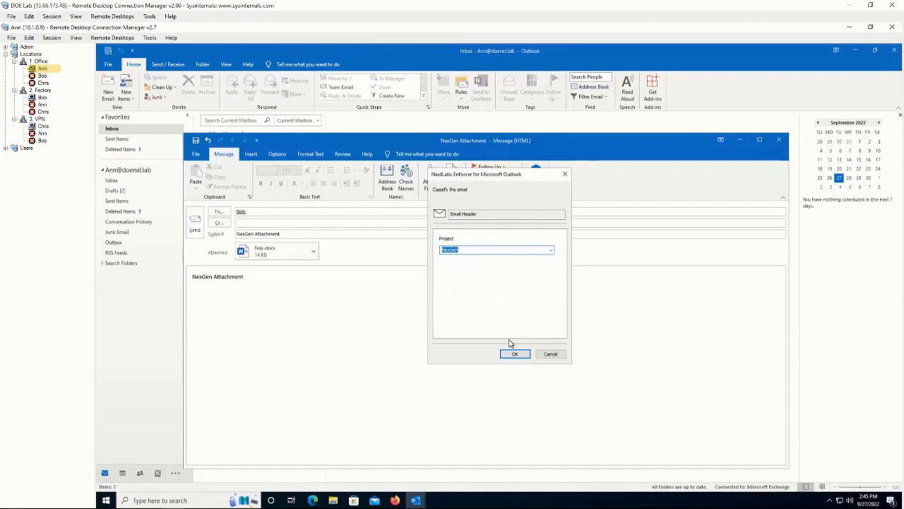
left_click(515, 355)
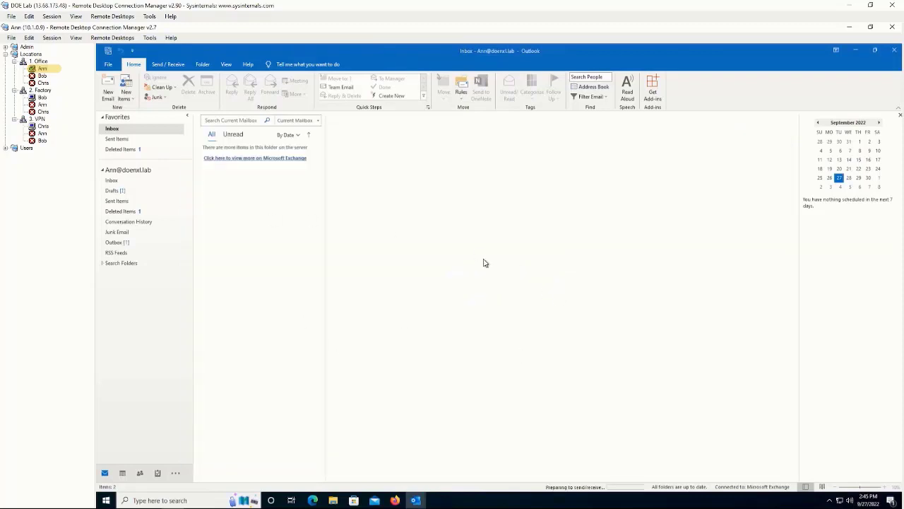
Step: Check the Factory user's inbox for the NexGen email, and return to the Office session
left_click(42, 98)
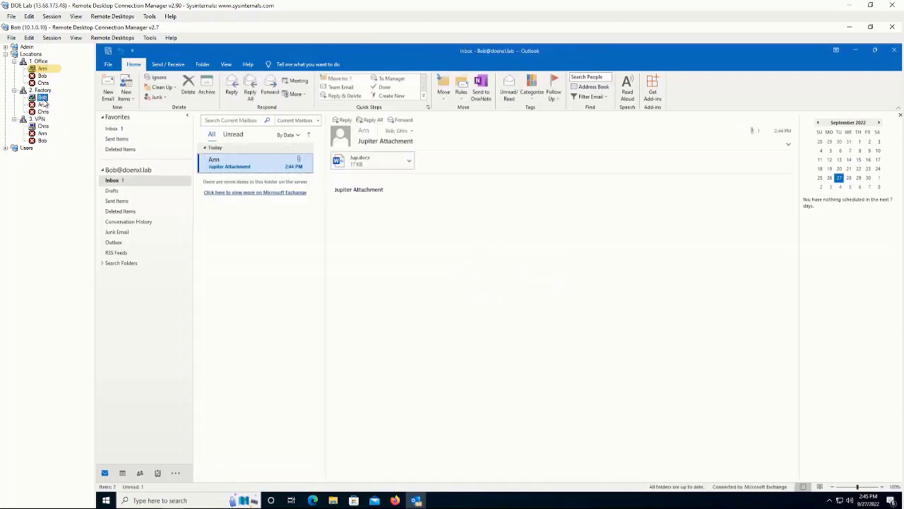
left_click(216, 221)
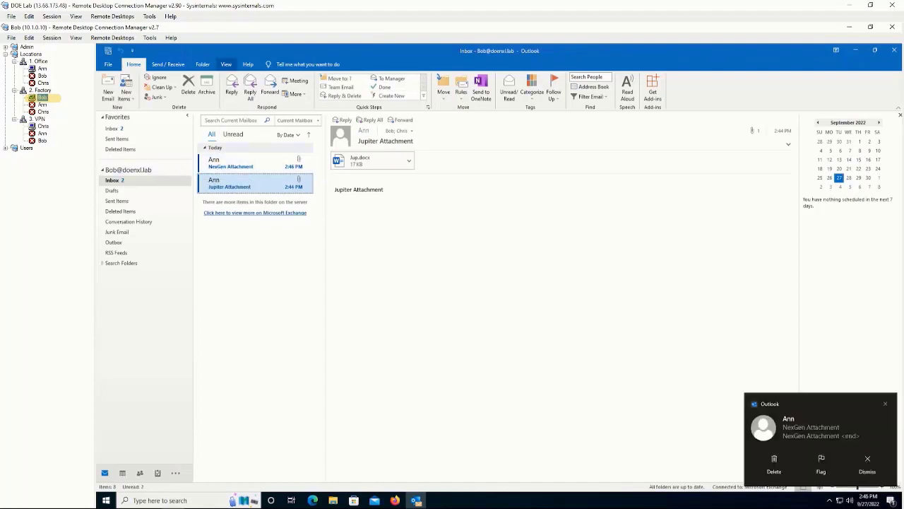
left_click(43, 68)
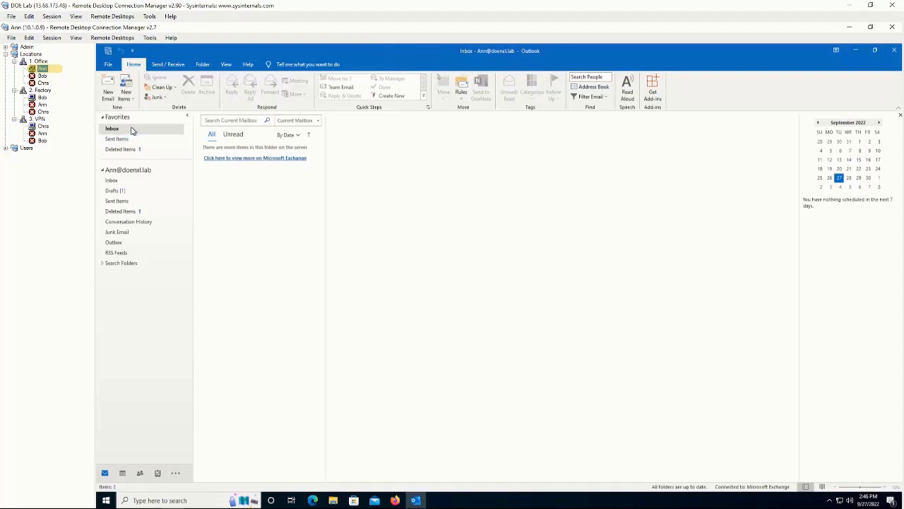
Step: Compose a new email to the Factory user with subject "Jupiter Wheel Attachment" and body text "Jupiter Wheel"
left_click(108, 93)
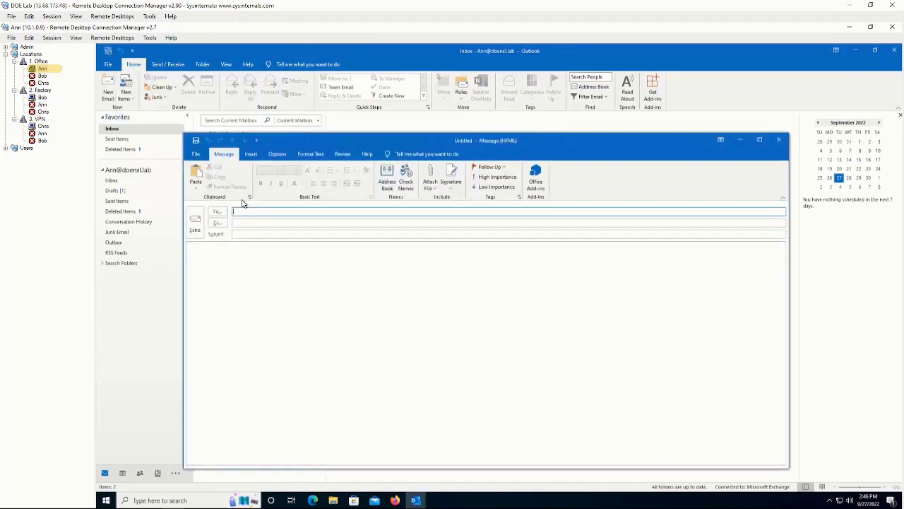
type("bob")
key("Return")
key("Tab")
key("Tab")
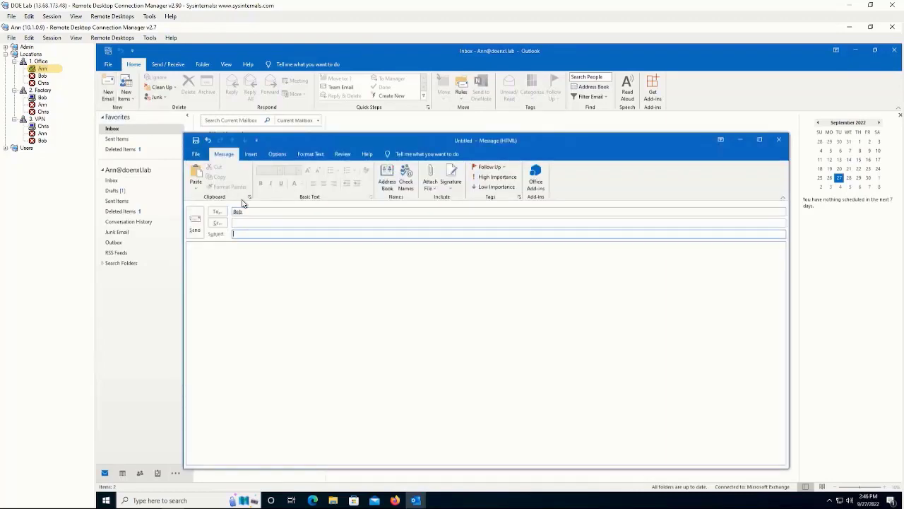
type("Jupiter Wheel Attachment")
key("Tab")
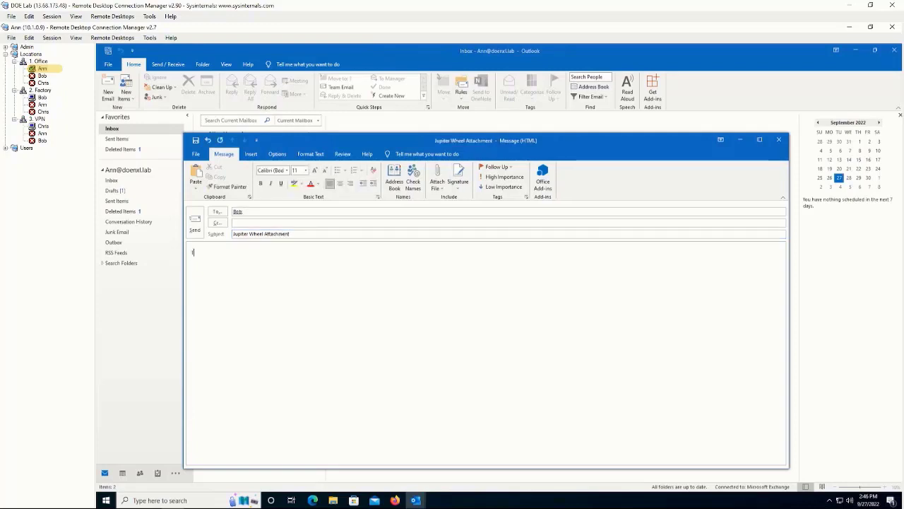
type("Jupiter Wheel")
Step: Attach JupWh.docx from the Documents\Projects folder and send the email classified under the Jupiter project
left_click(437, 185)
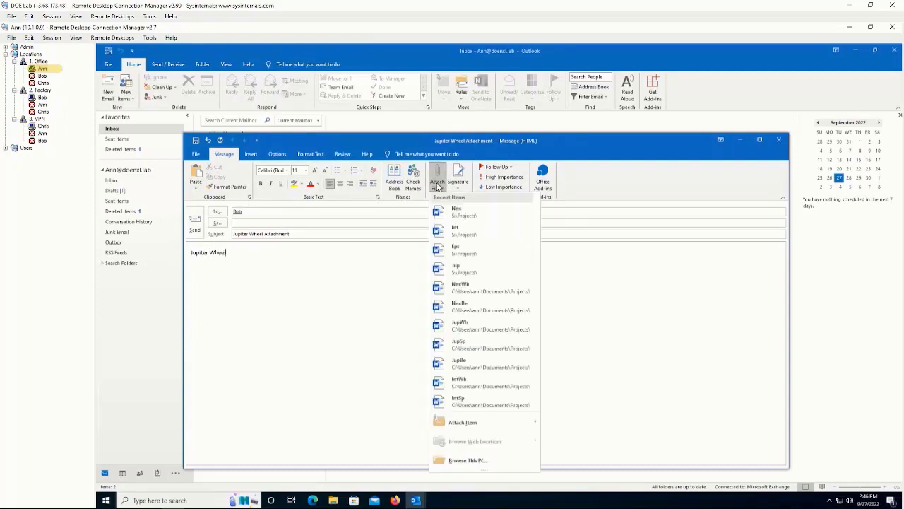
left_click(486, 333)
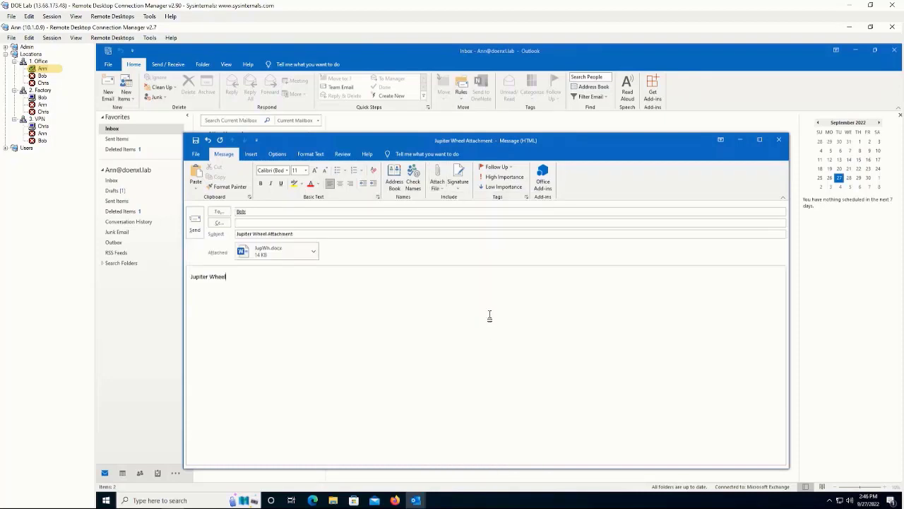
left_click(196, 223)
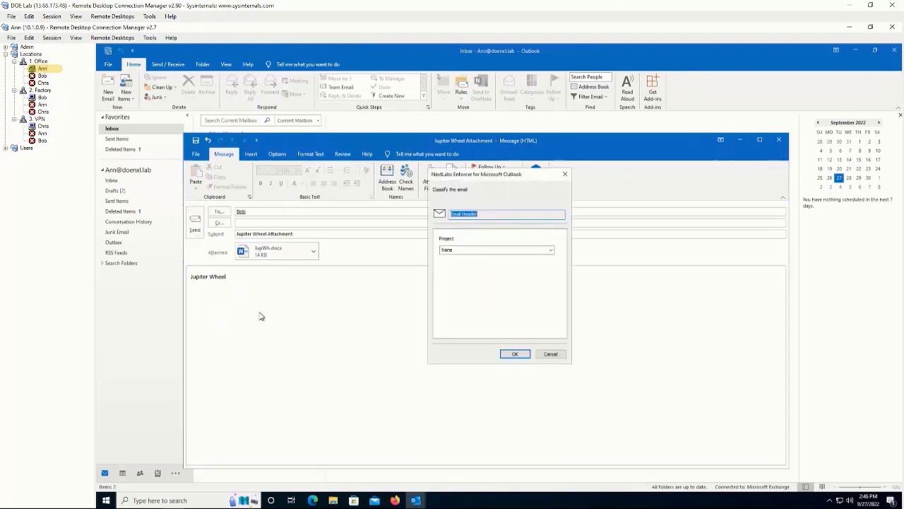
left_click(485, 250)
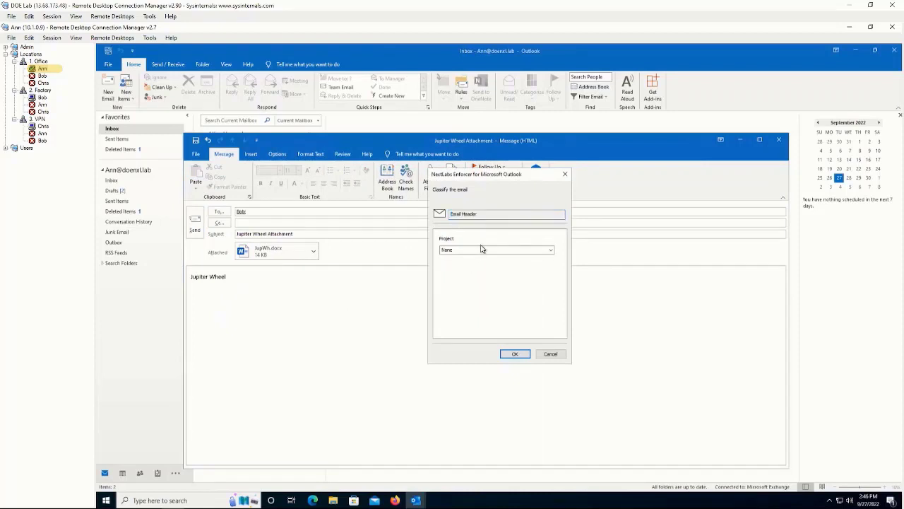
left_click(550, 250)
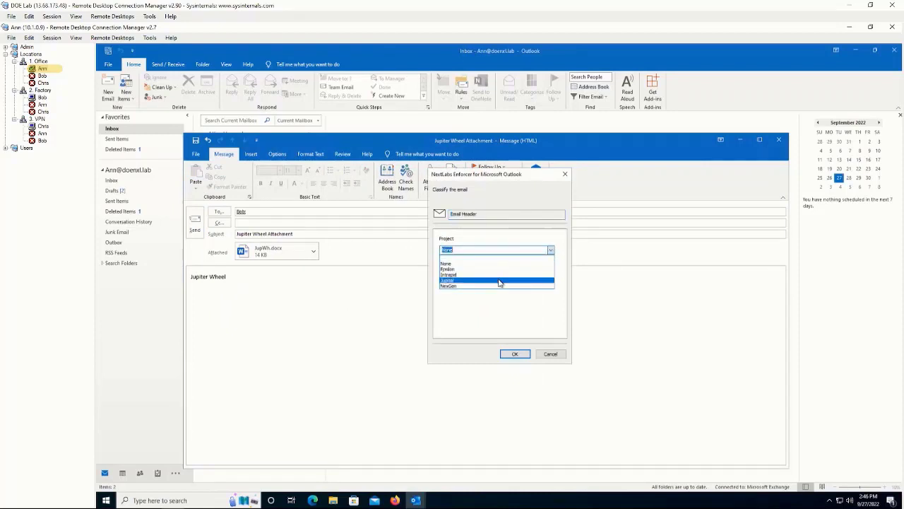
left_click(499, 281)
left_click(515, 353)
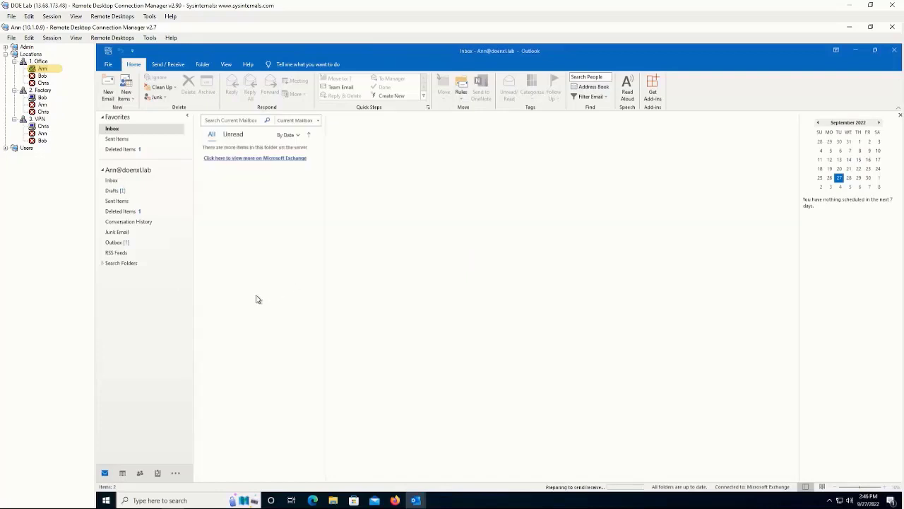
Step: Check the Factory user's inbox for the Jupiter Wheel email, and return to the Office session
left_click(40, 98)
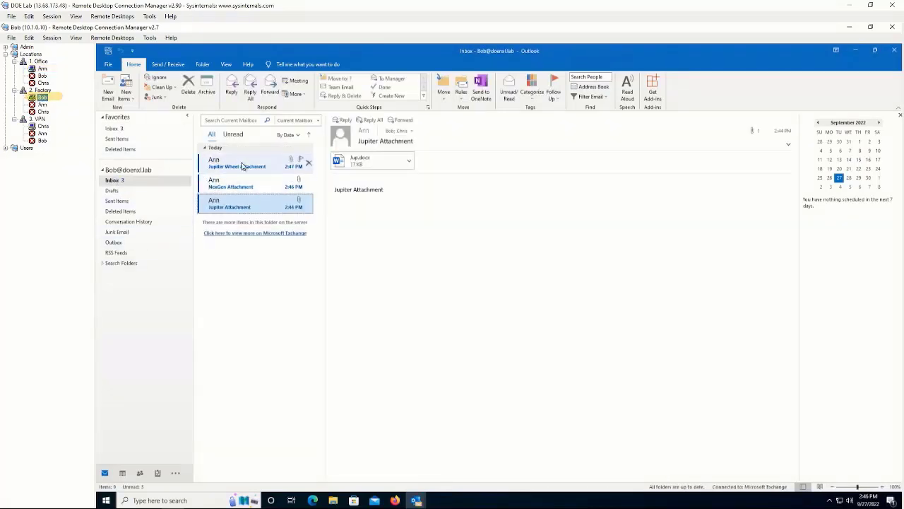
left_click(43, 69)
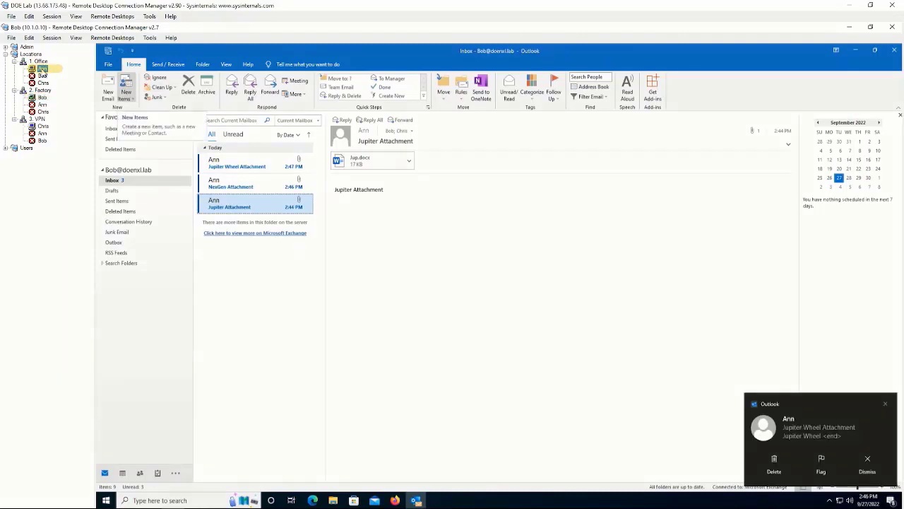
Step: Compose a new email to the Factory user with subject "Jupiter Spoke Attachment" and body text "Jupiter Spoke"
left_click(108, 92)
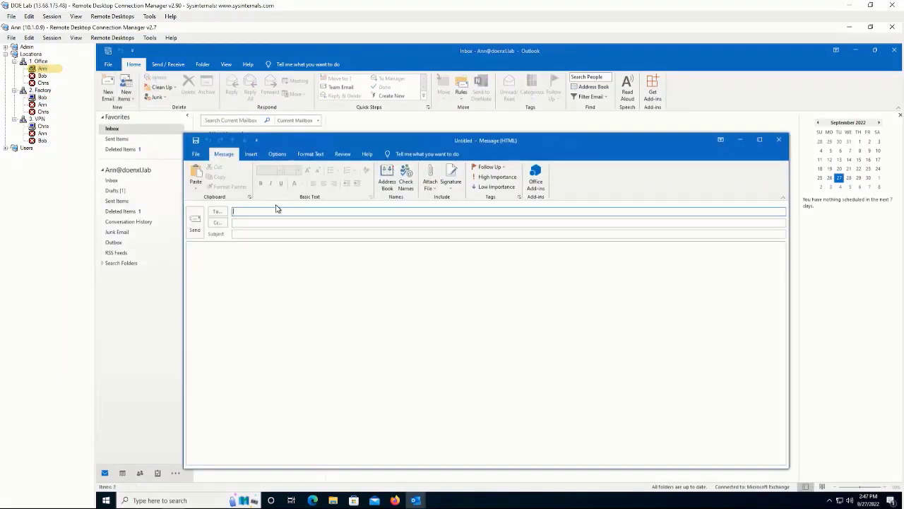
type("Bob")
key("Tab")
key("Tab")
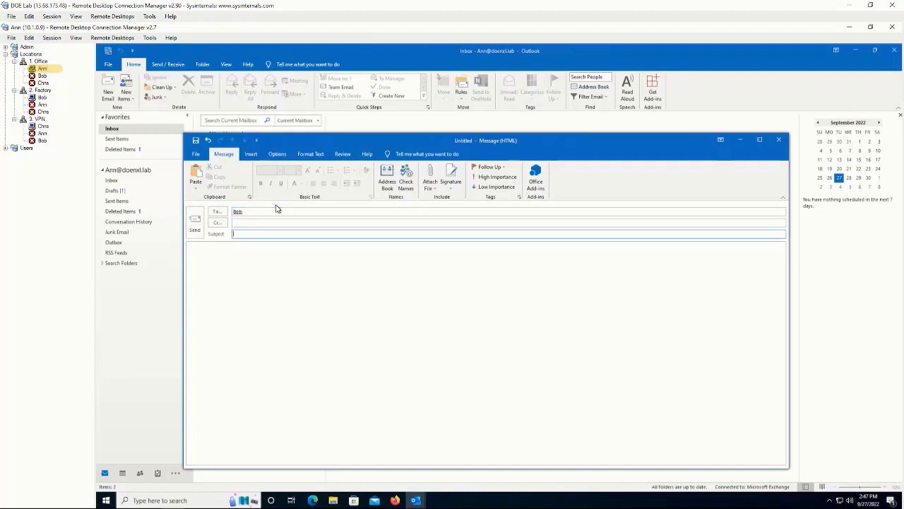
type("Jupiter Spoke Aftachment")
key("Tab")
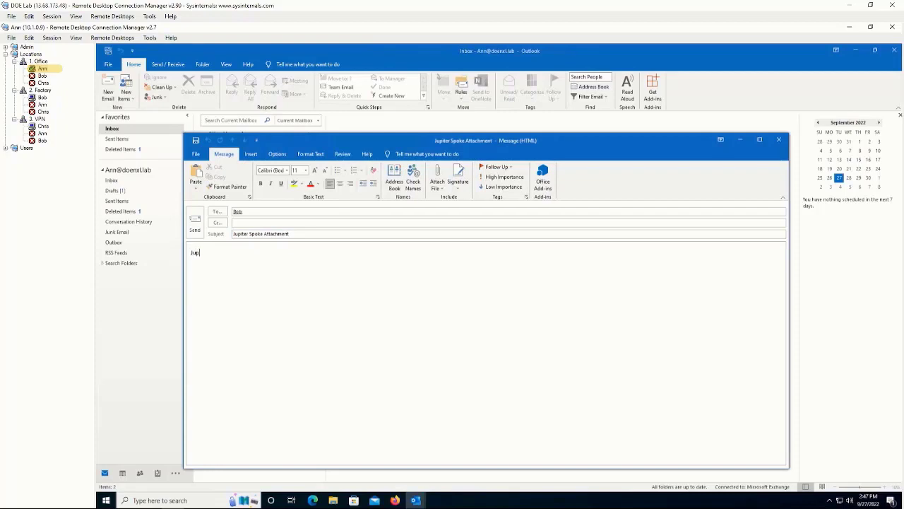
type("Jupiter Spoke")
Step: Attach JupSp.docx from the Documents\Projects folder and try to send the email classified under the Jupiter project
left_click(437, 183)
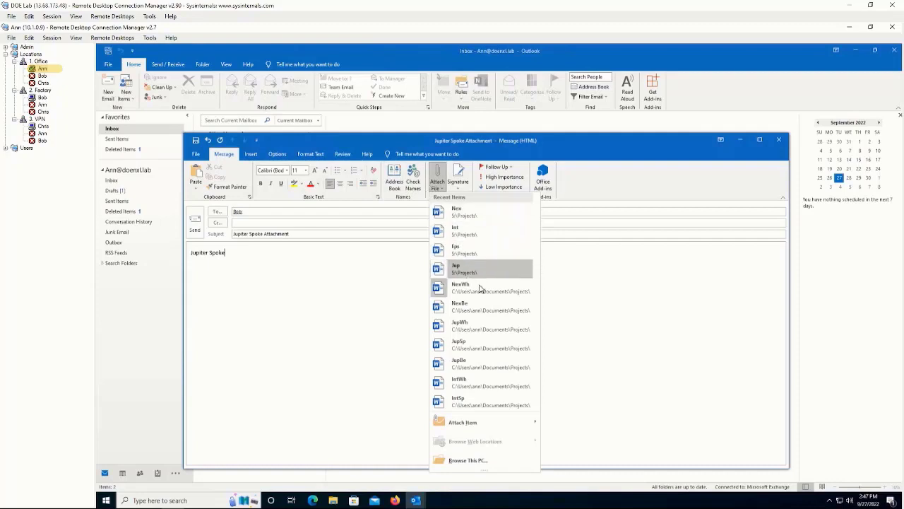
left_click(483, 344)
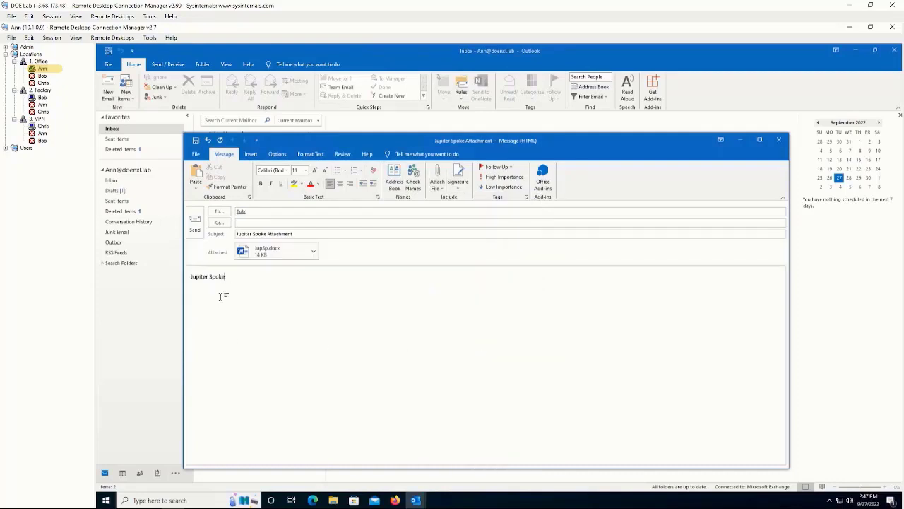
left_click(193, 222)
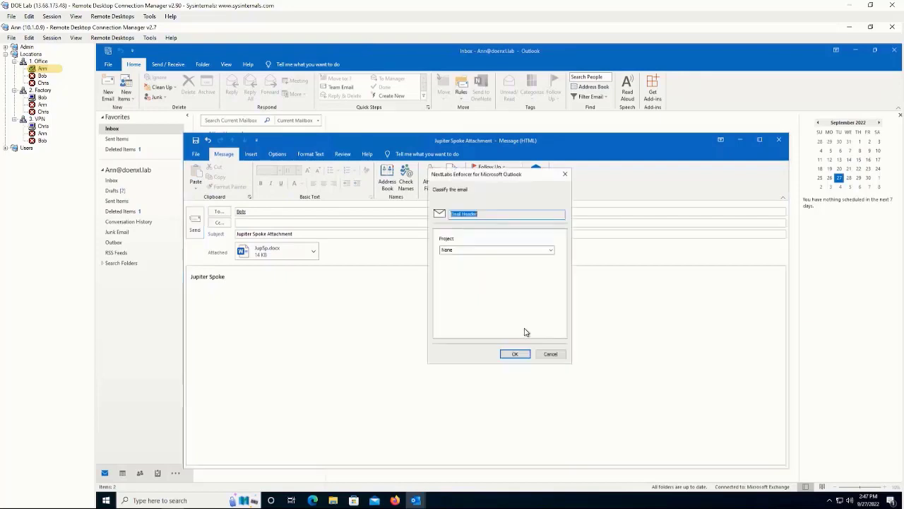
left_click(549, 251)
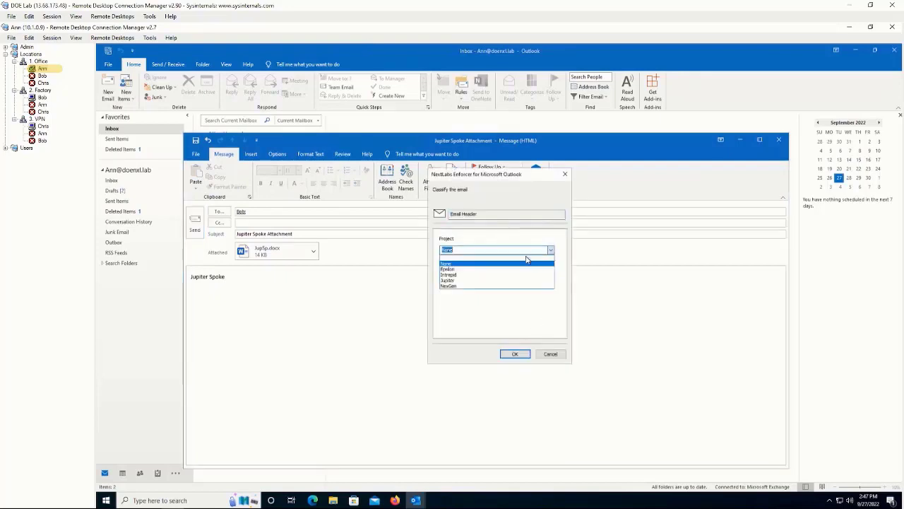
left_click(500, 281)
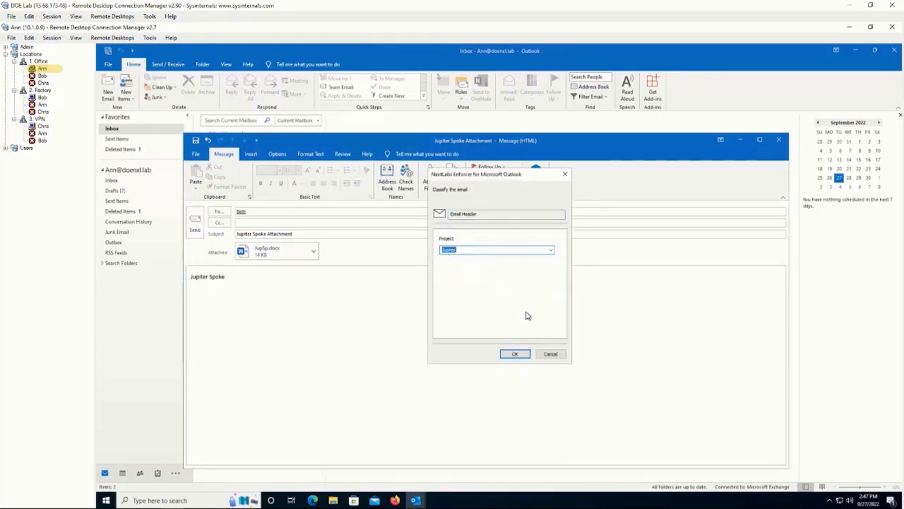
left_click(514, 353)
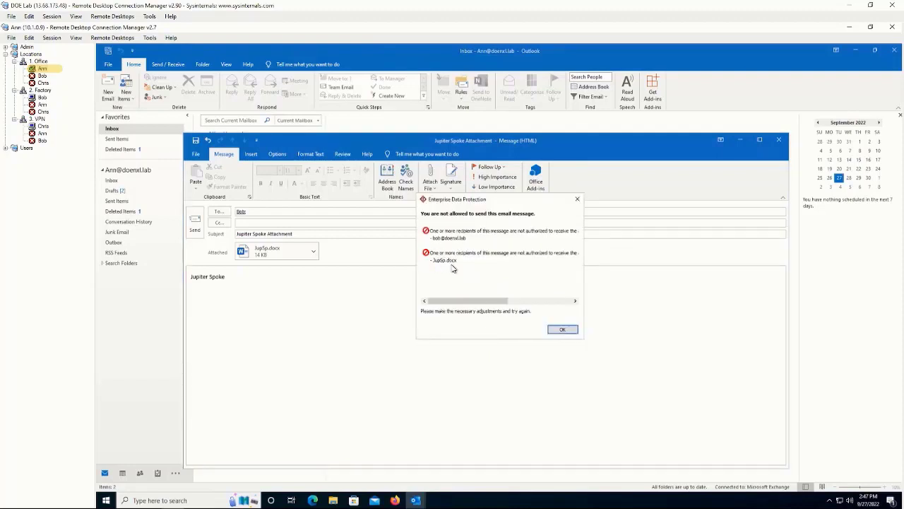
left_click(563, 330)
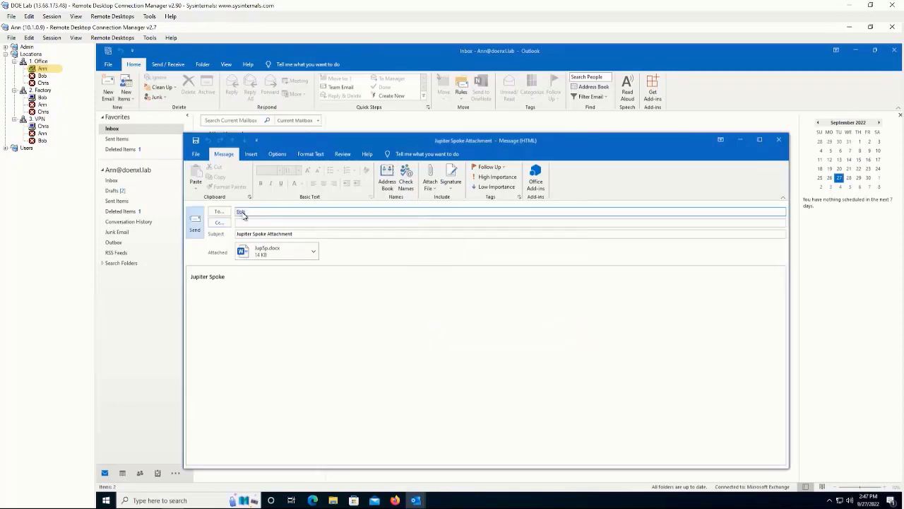
Step: Replace the recipient with the VPN user and send the Jupiter Spoke email classified under the Jupiter project
left_click(240, 212)
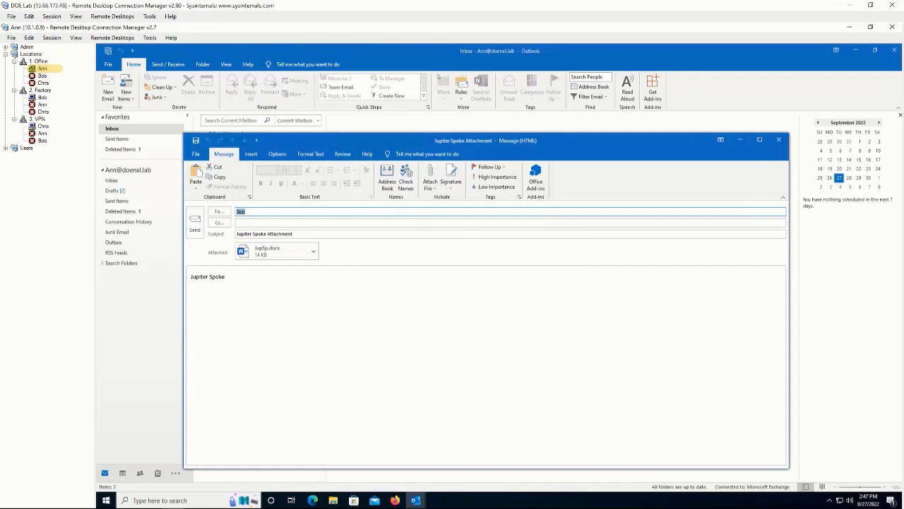
type("Ch")
key("Return")
left_click(195, 223)
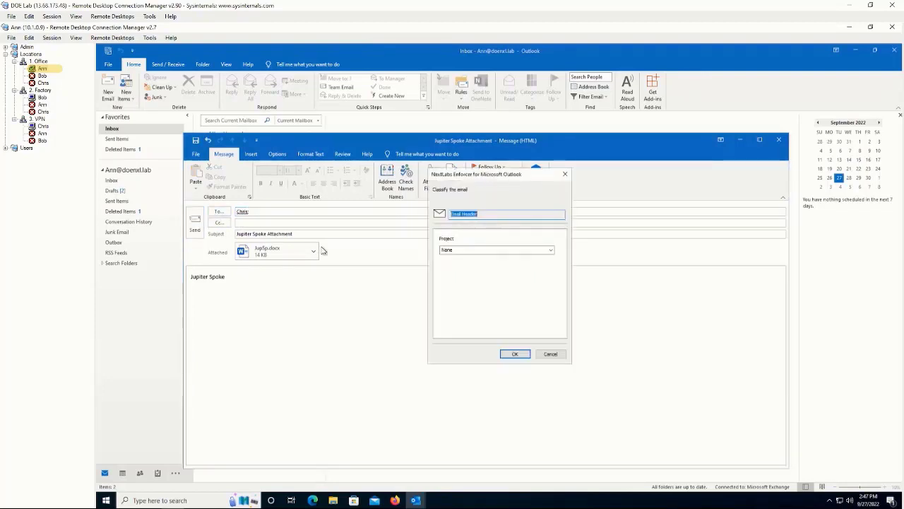
left_click(551, 250)
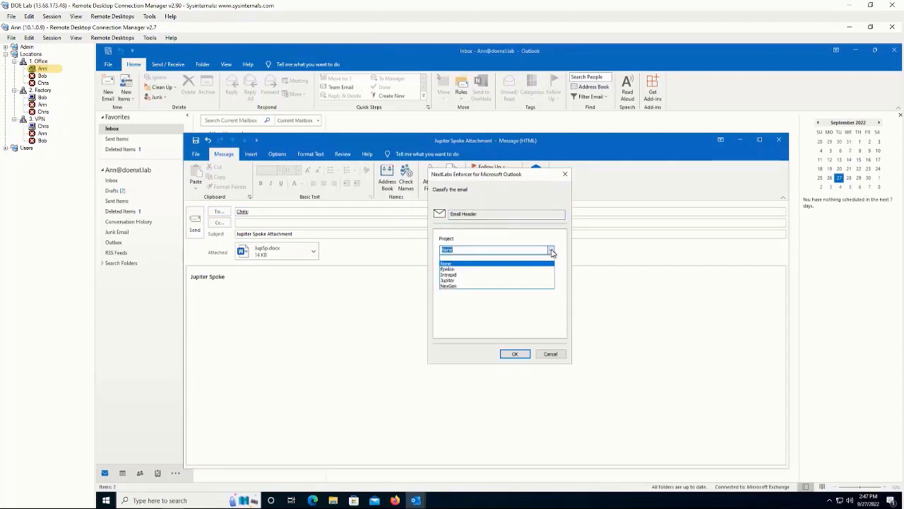
left_click(489, 280)
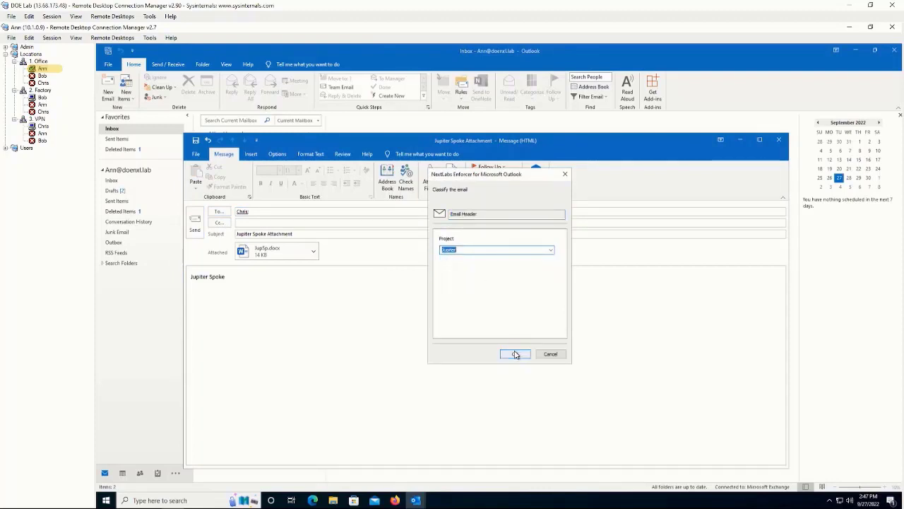
left_click(515, 354)
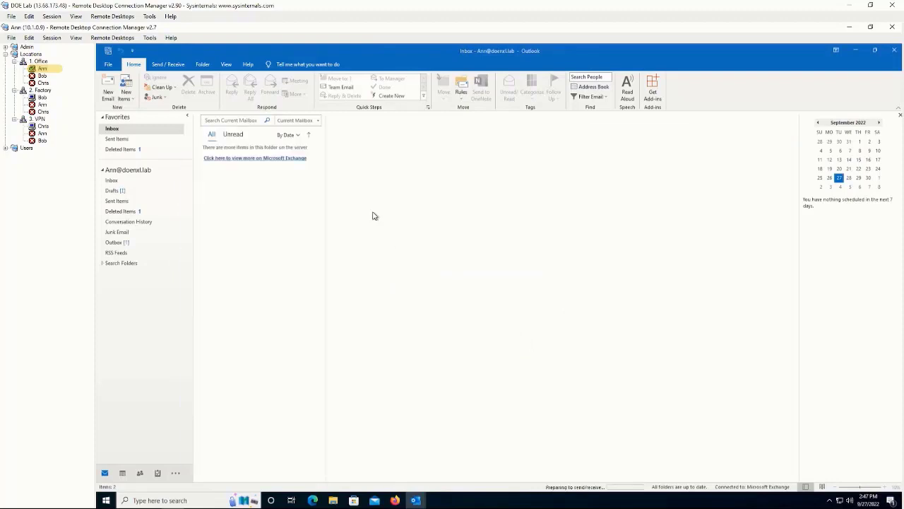
Step: Check the VPN user's inbox for the Jupiter Spoke email
left_click(42, 125)
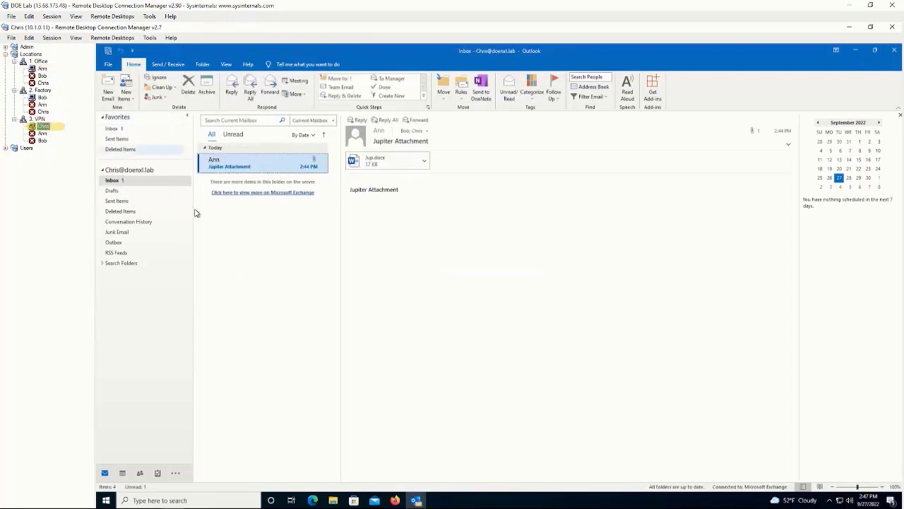